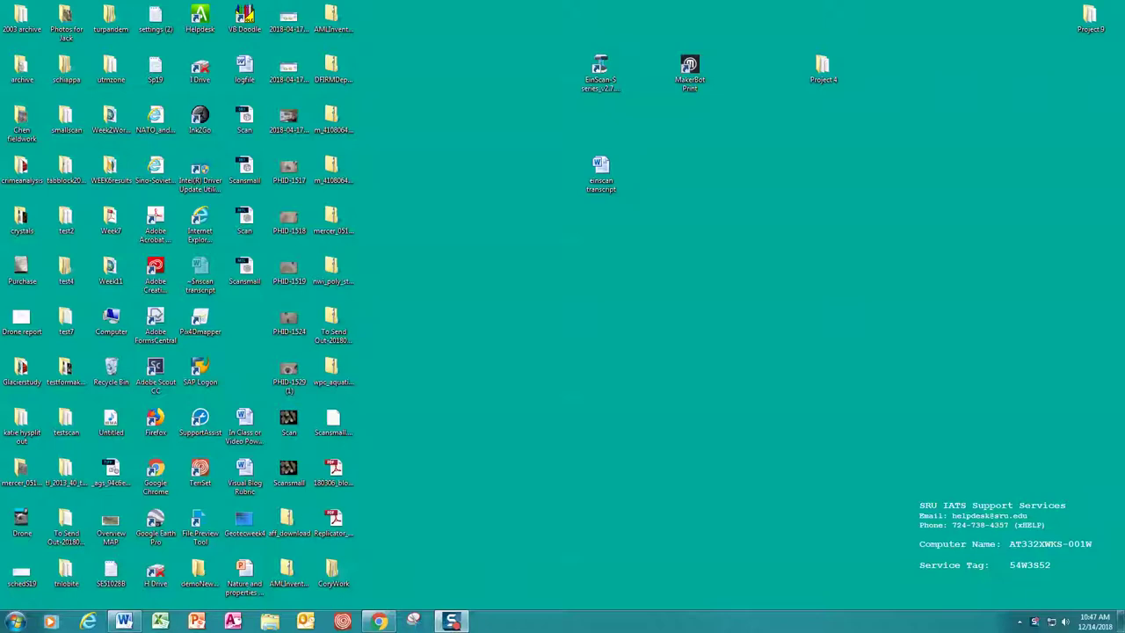
Step: Launch the EinScan-S software with the EinScan-SP device in Fixed Scan mode
left_click(597, 69)
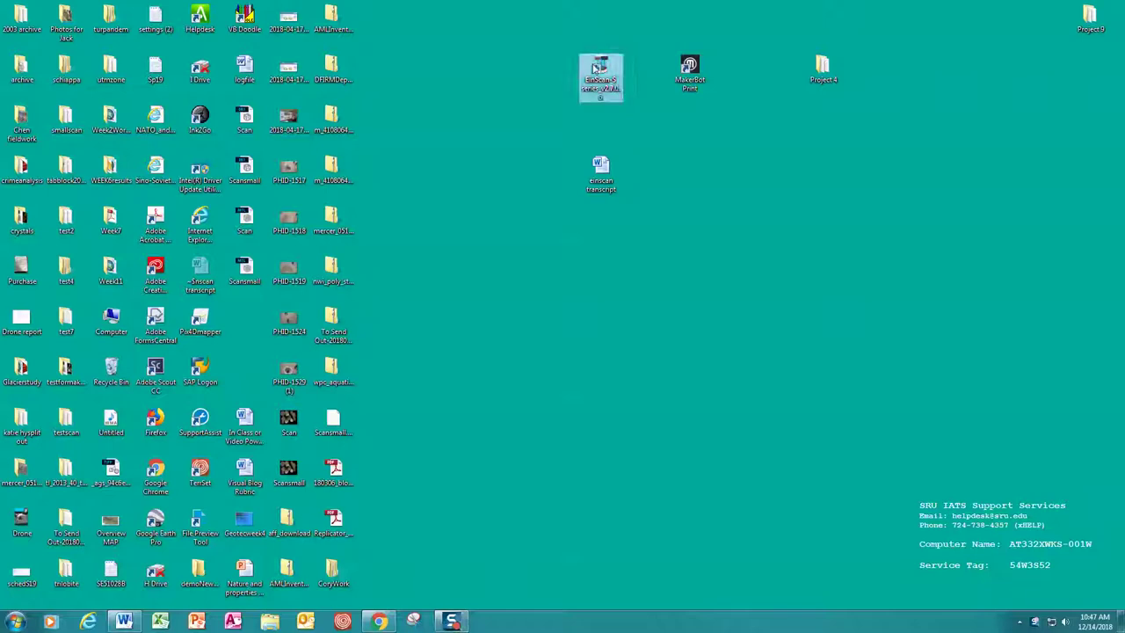
double_click(595, 68)
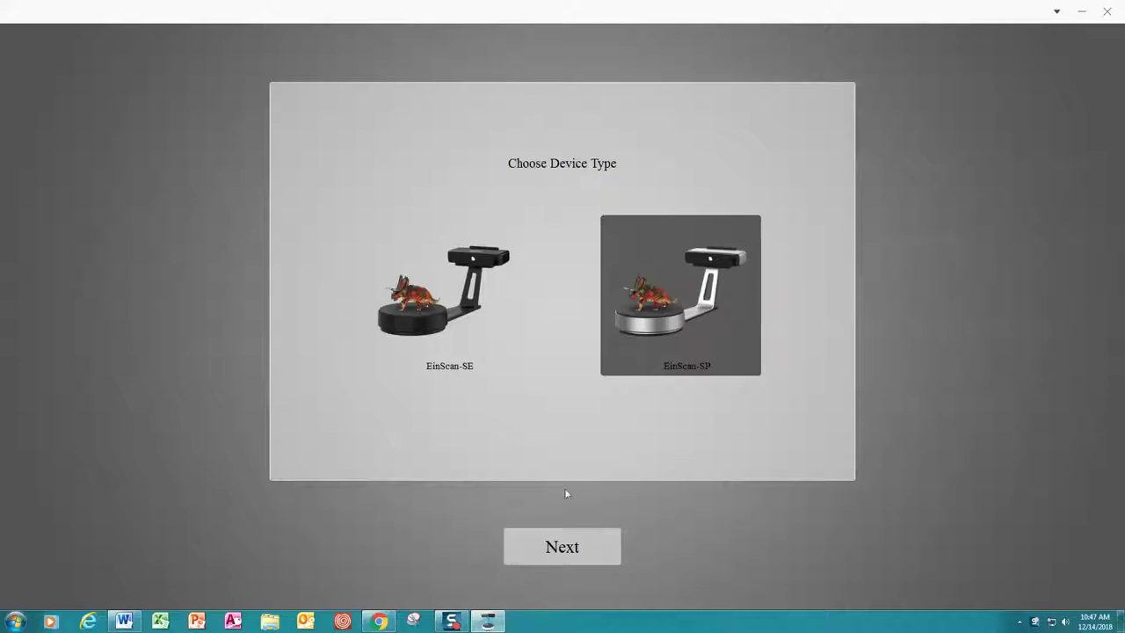
left_click(577, 555)
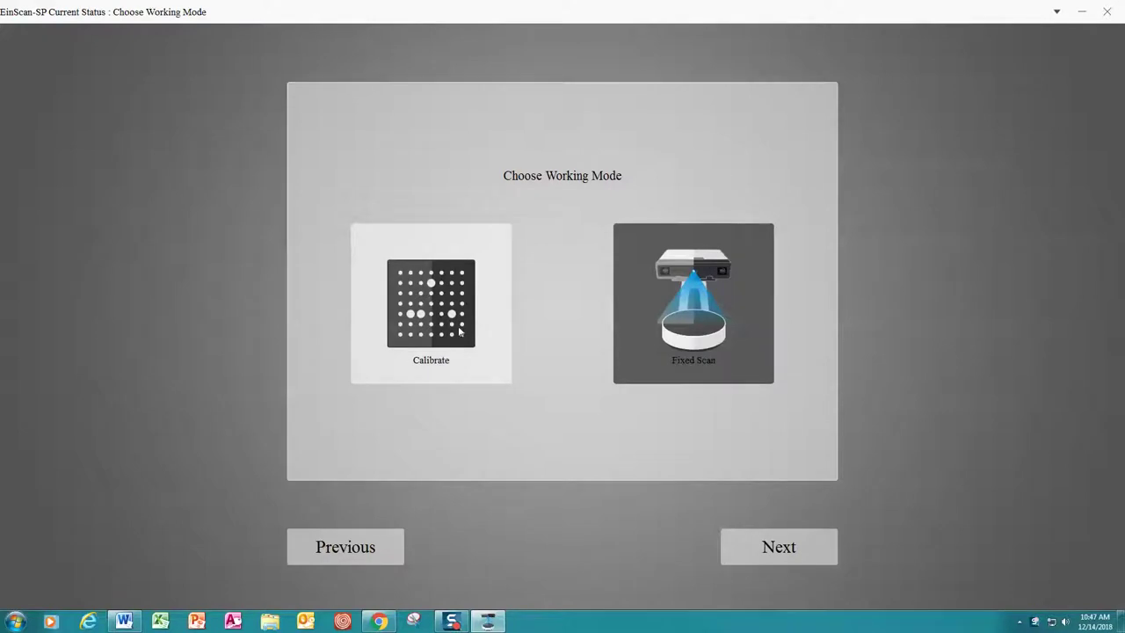
left_click(781, 545)
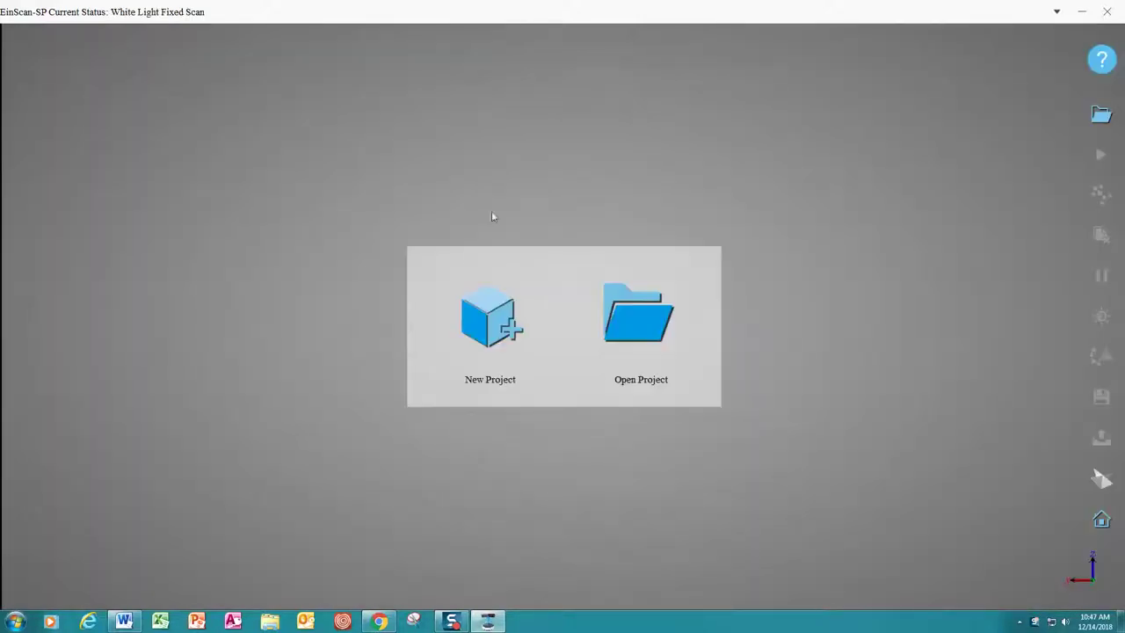
Step: Start a new project and create and open a newScan121418 folder on the Desktop
left_click(489, 323)
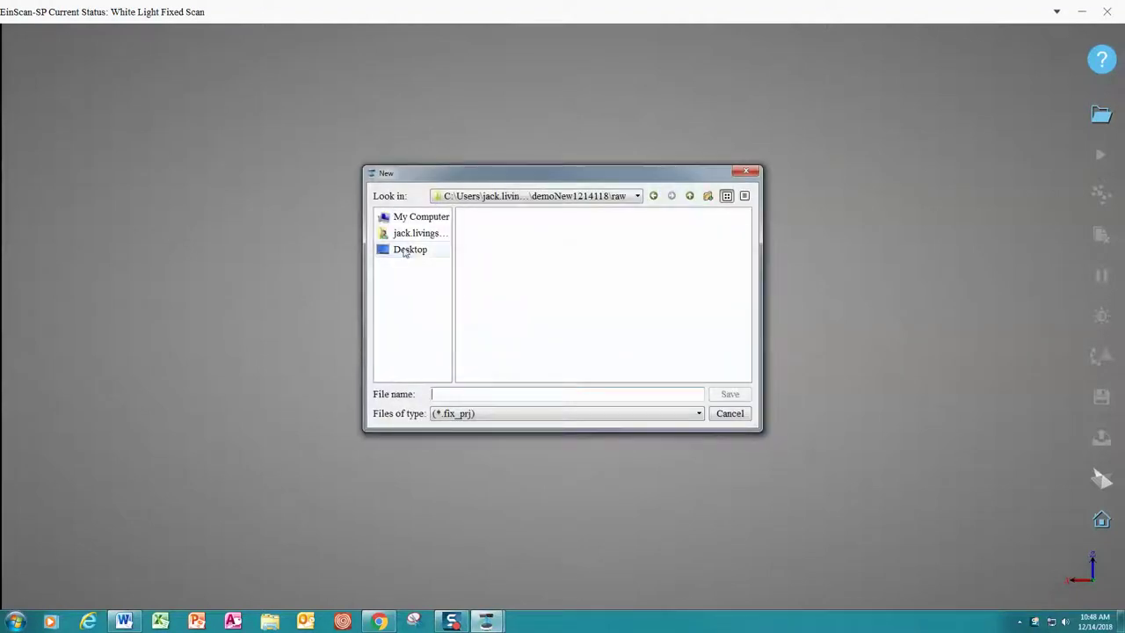
left_click(406, 251)
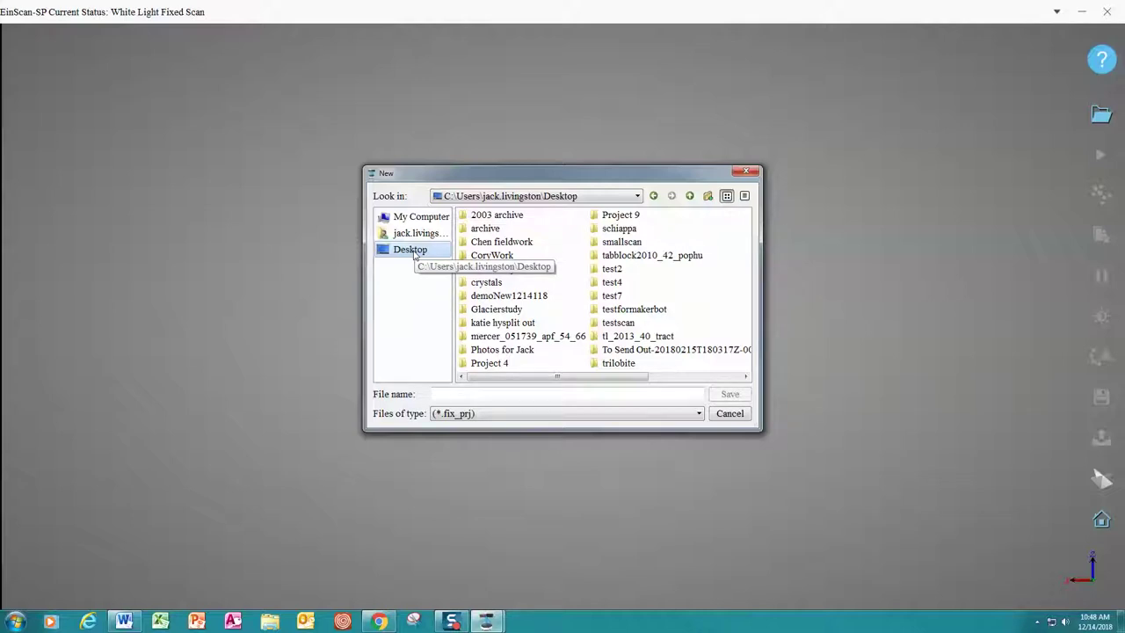
left_click(709, 196)
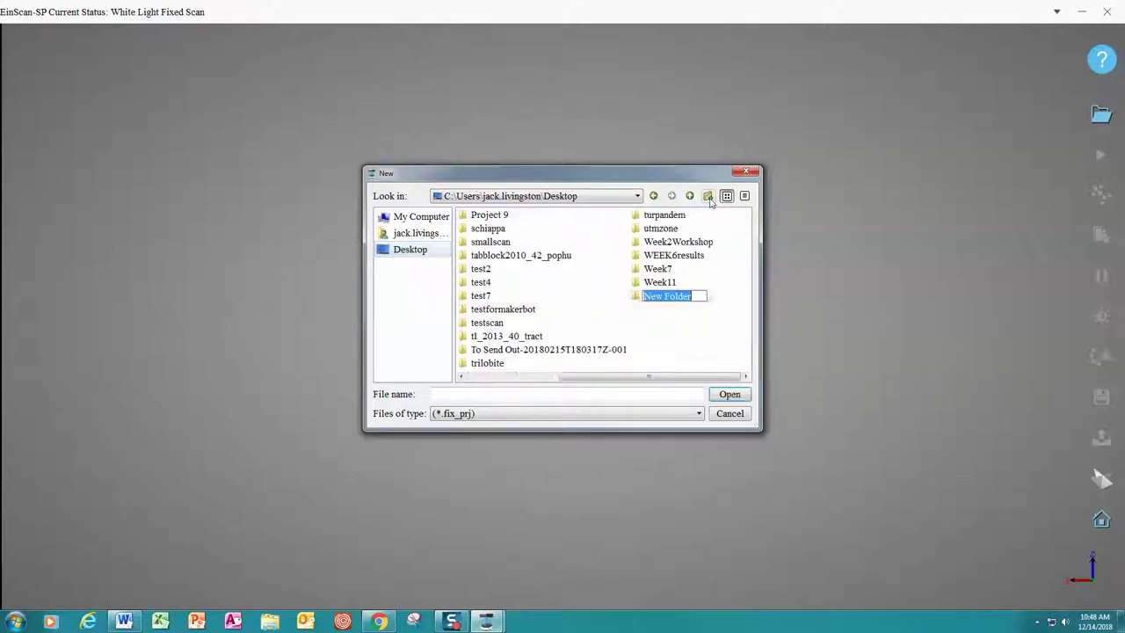
type("newS")
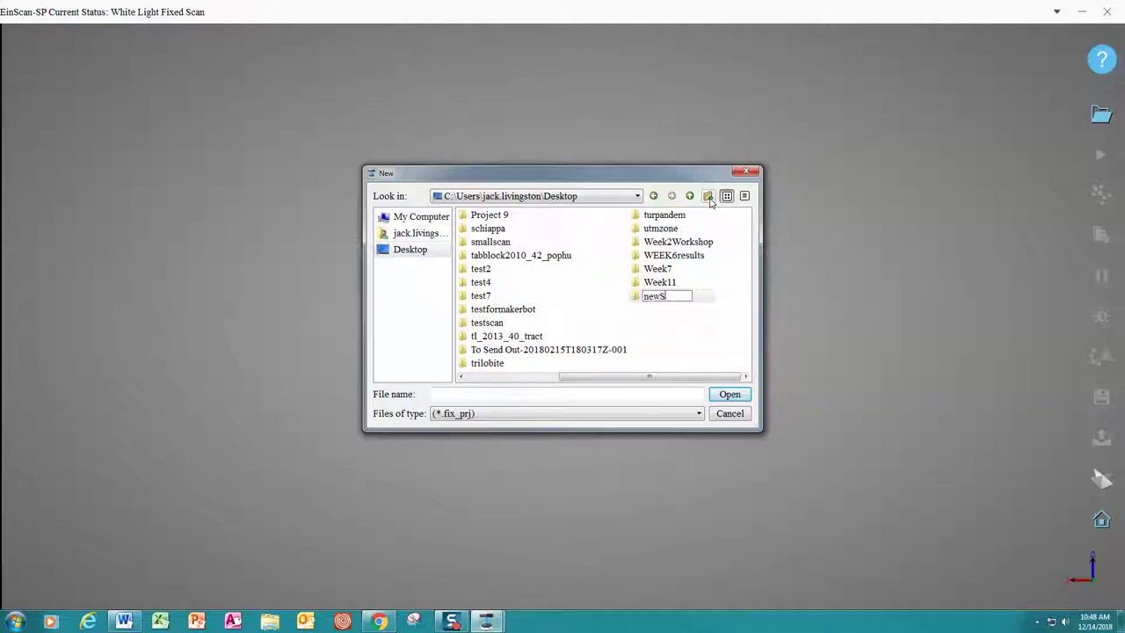
type("can121418")
key("Return")
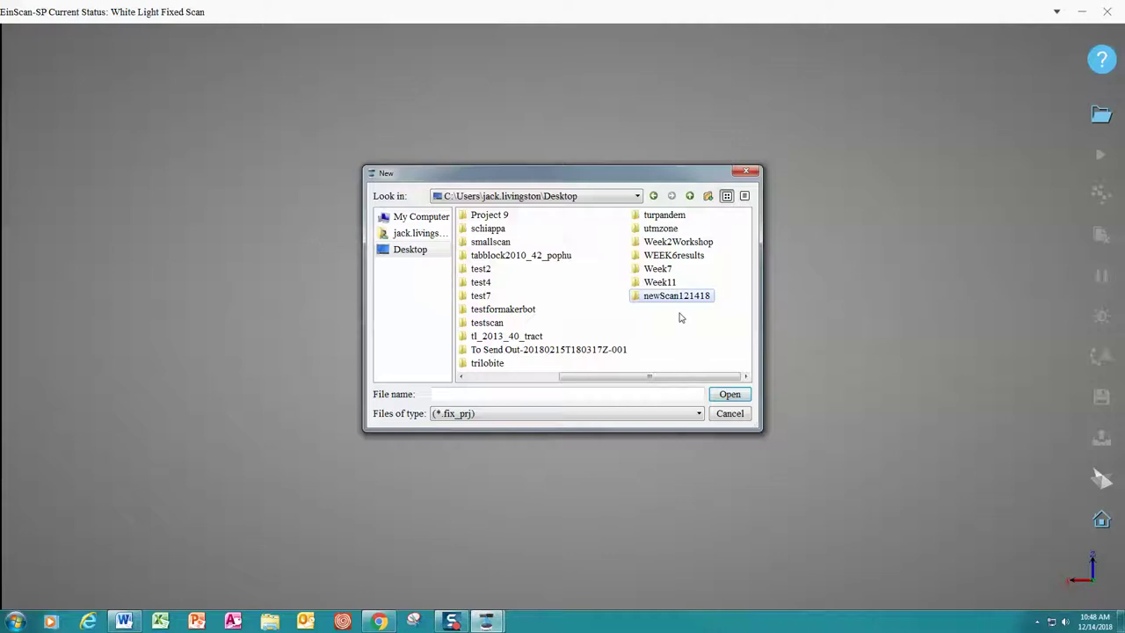
double_click(683, 299)
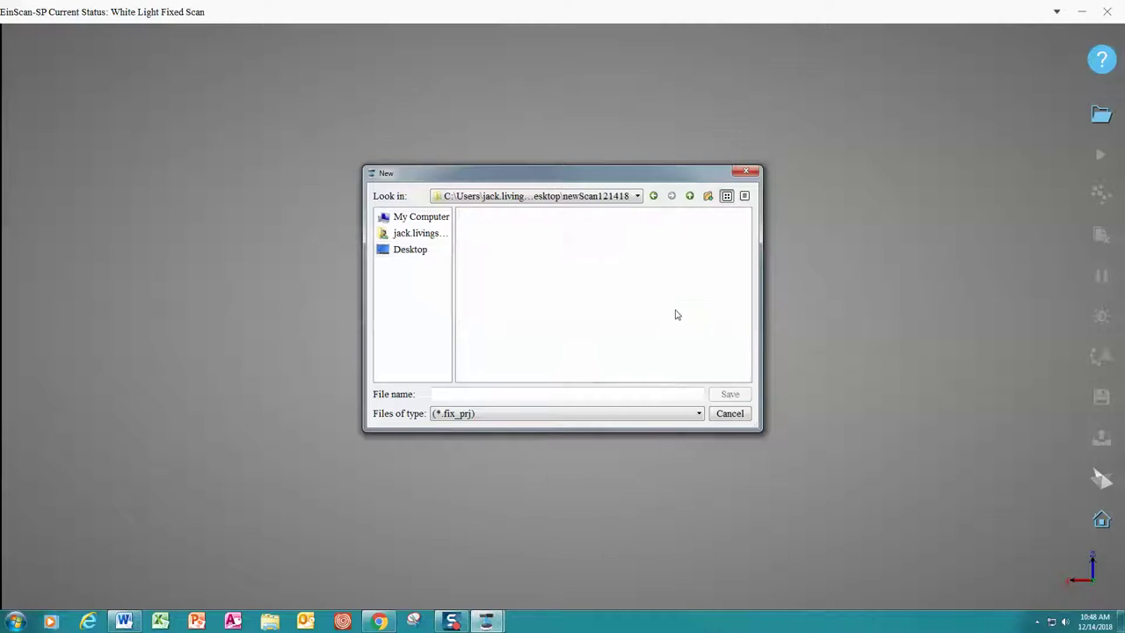
Step: Create and open a raw subfolder, then save the project as newProject121418
left_click(708, 195)
type("s")
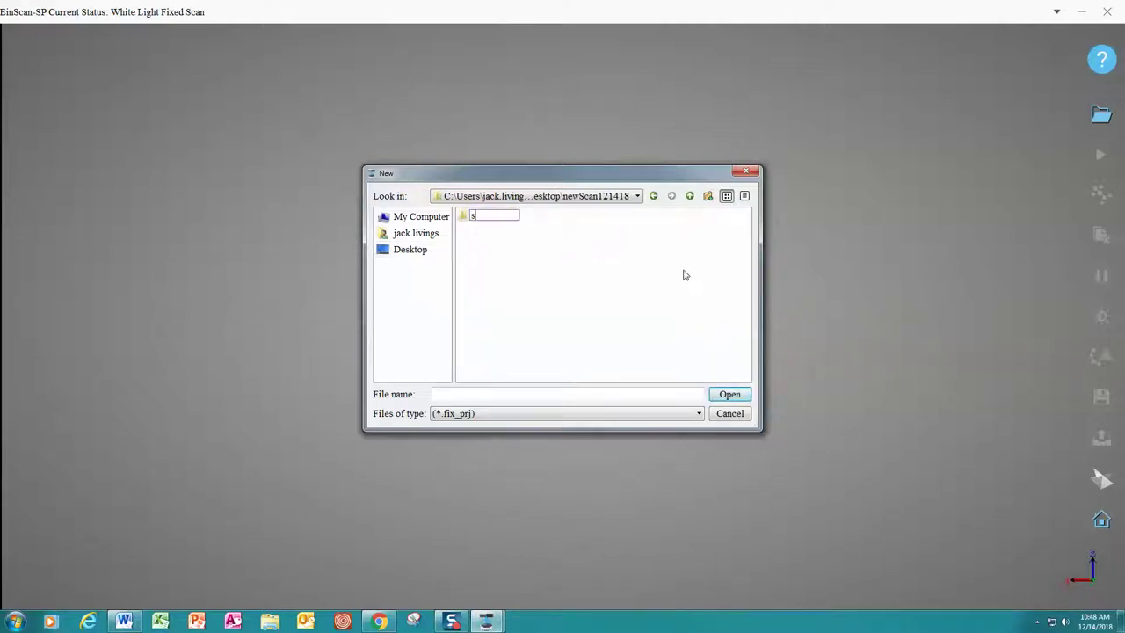
key("BackSpace")
type("raw")
key("Return")
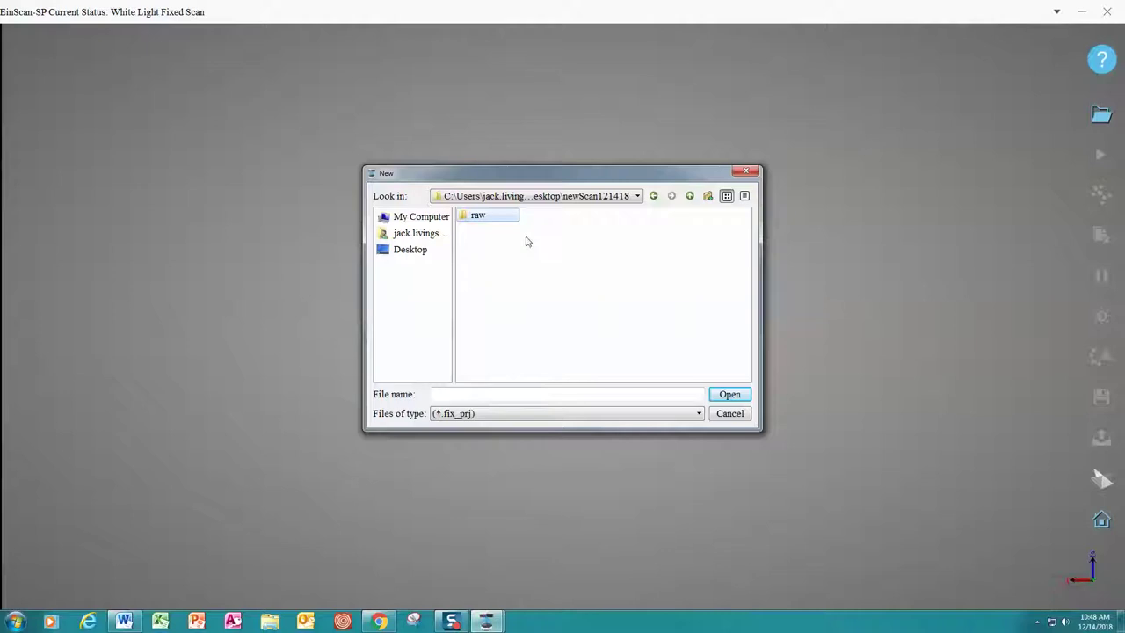
double_click(482, 217)
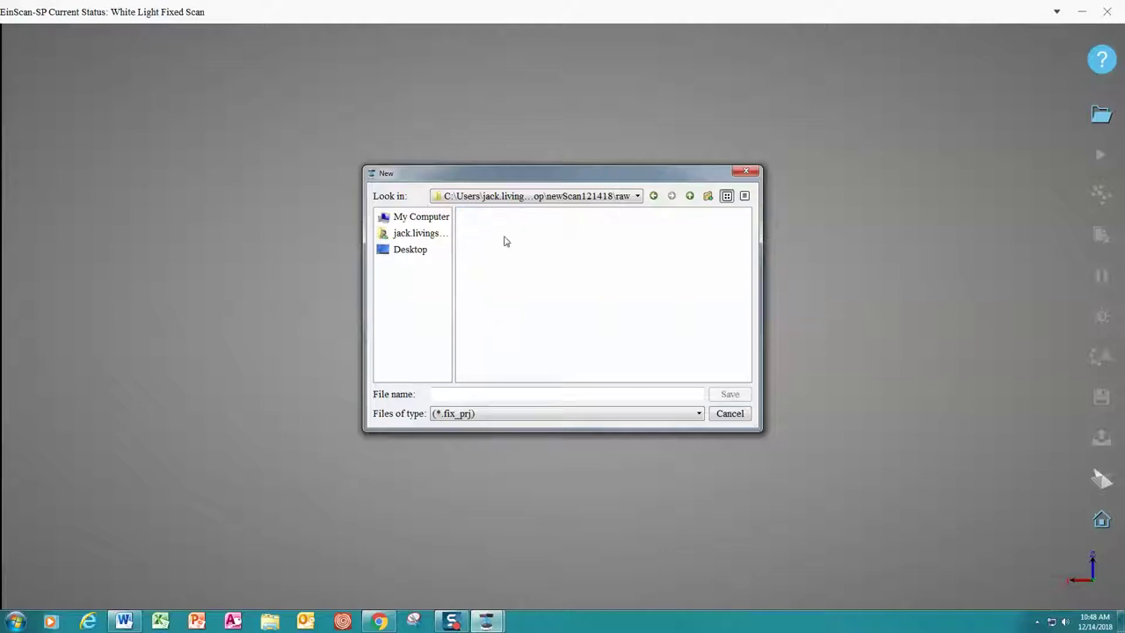
left_click(450, 392)
type("newPro")
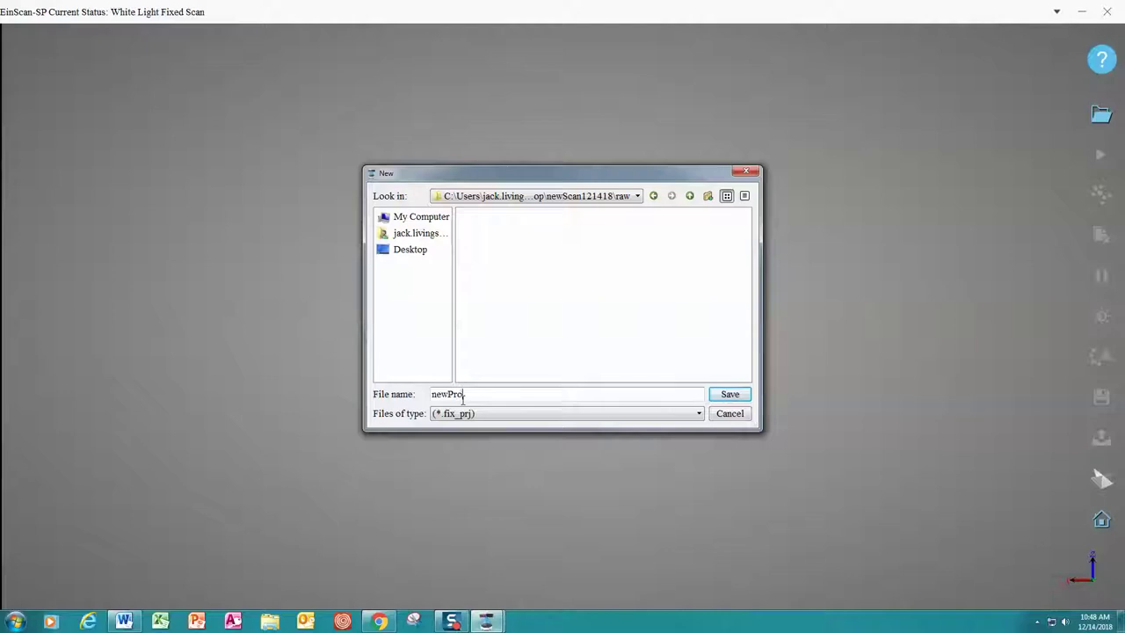
type("ject121418")
left_click(730, 394)
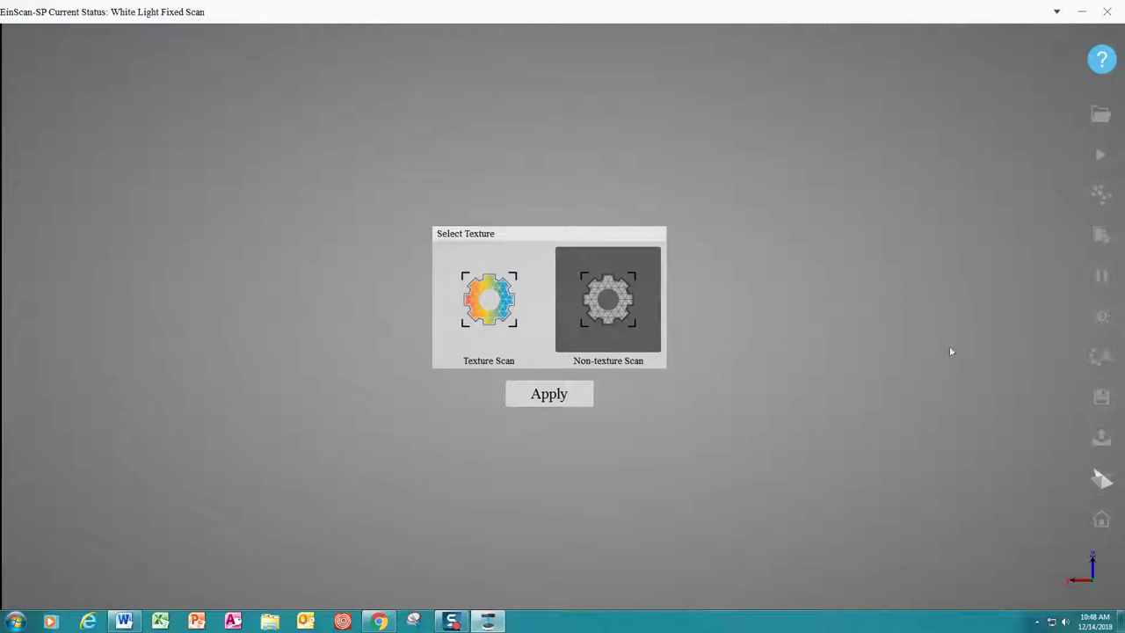
Step: Apply Non-texture Scan for the new project
left_click(549, 394)
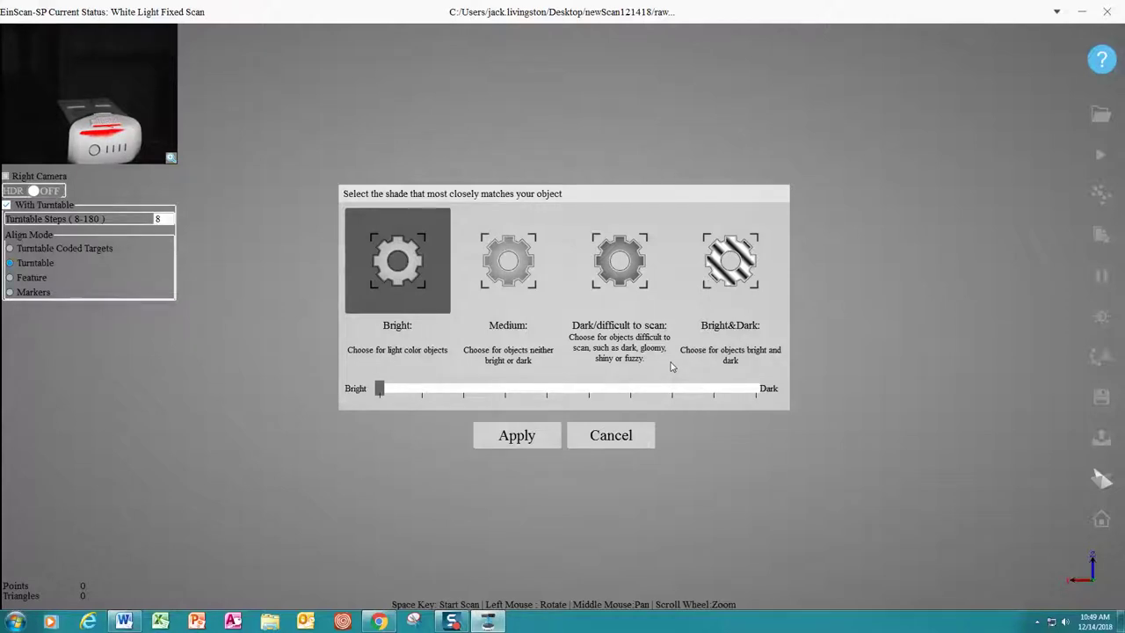
Step: Apply the Bright shade setting for the white object after briefly trying Medium
left_click(494, 273)
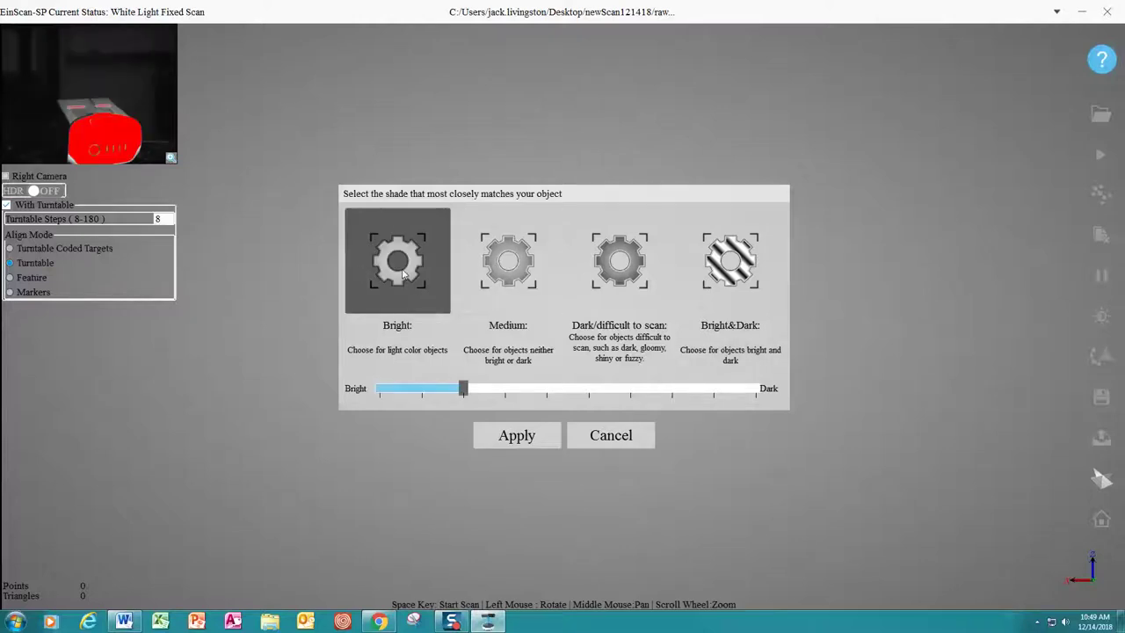
left_click(395, 246)
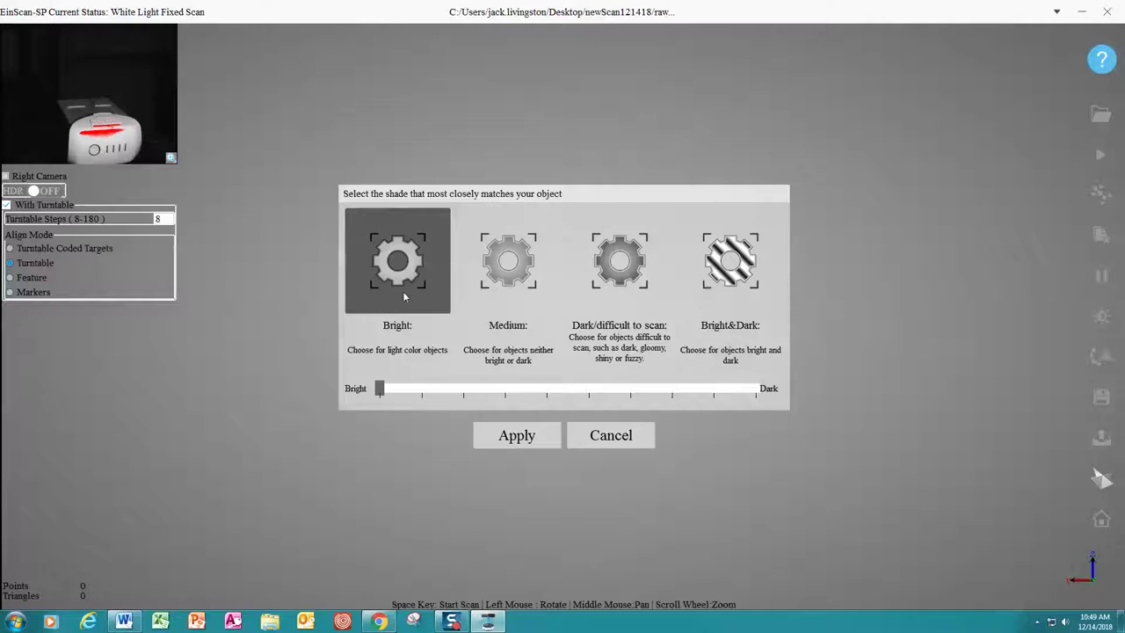
left_click(530, 437)
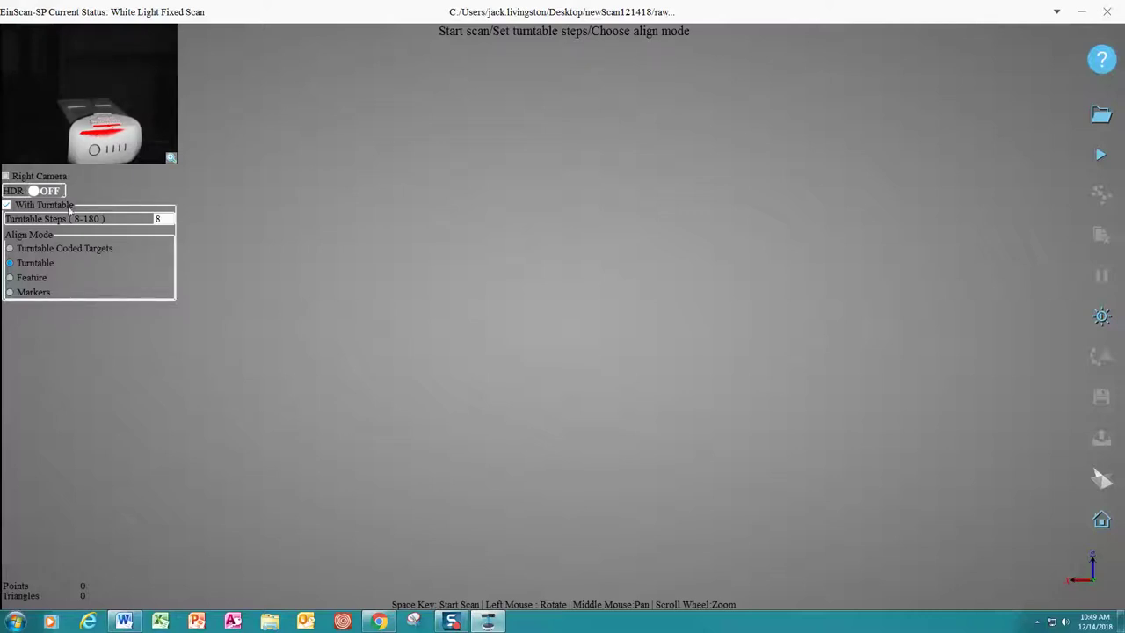
Step: Run the first scan with 8 turntable steps, capturing 1,130,843 points
double_click(171, 219)
key("space")
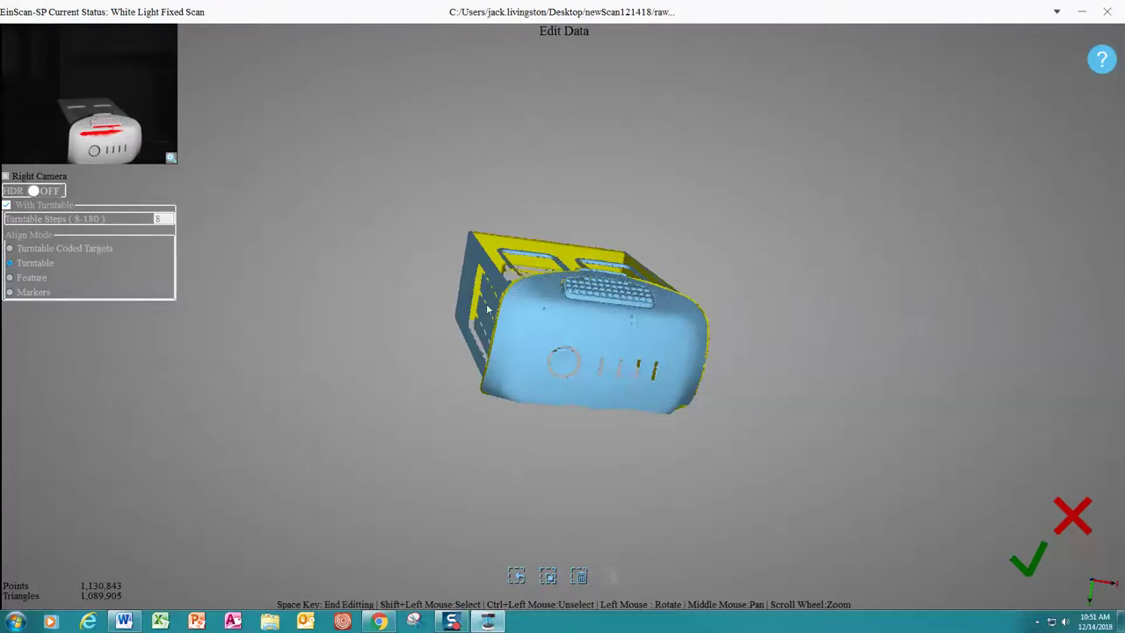
Step: Delete the small stray fragment below the scan, leaving 1,127,583 points
left_click_drag(615, 343, 428, 365)
left_click_drag(634, 363, 581, 320)
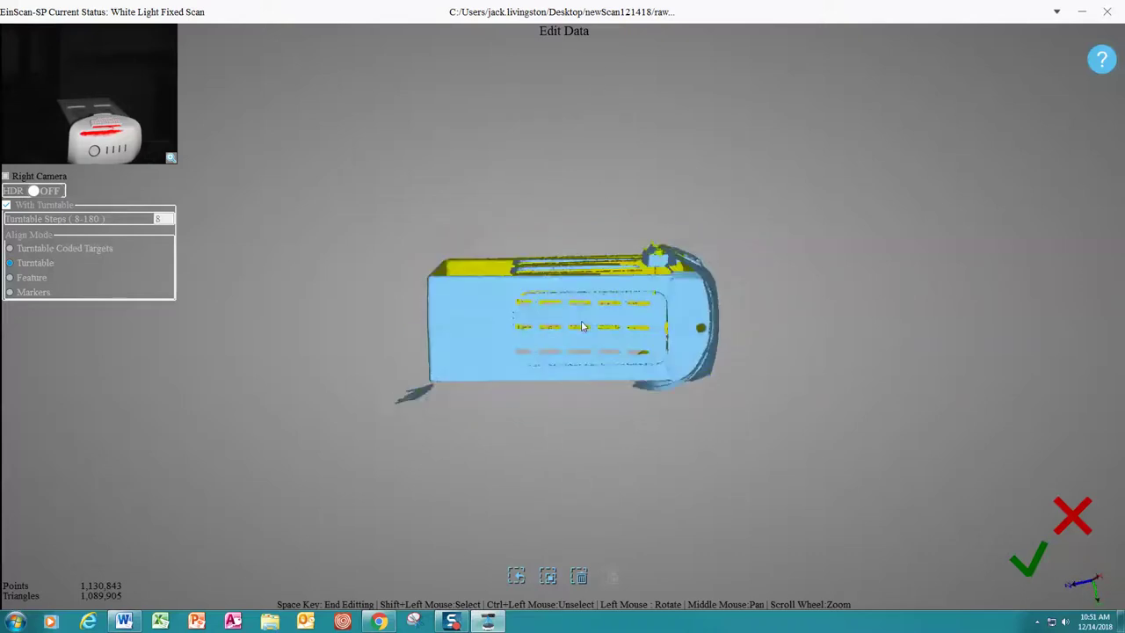
left_click_drag(459, 343, 868, 292)
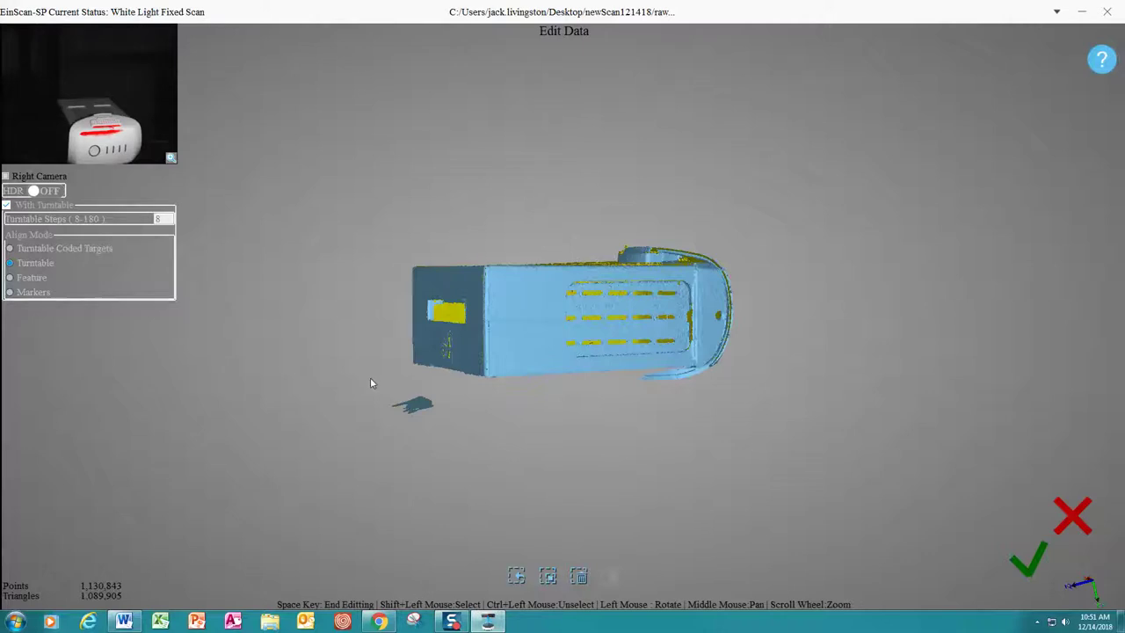
mouse_move(371, 381)
left_mouse_down("shift")
mouse_move(448, 401)
mouse_move(446, 444)
mouse_move(394, 457)
mouse_move(376, 451)
mouse_move(378, 397)
left_mouse_up("shift")
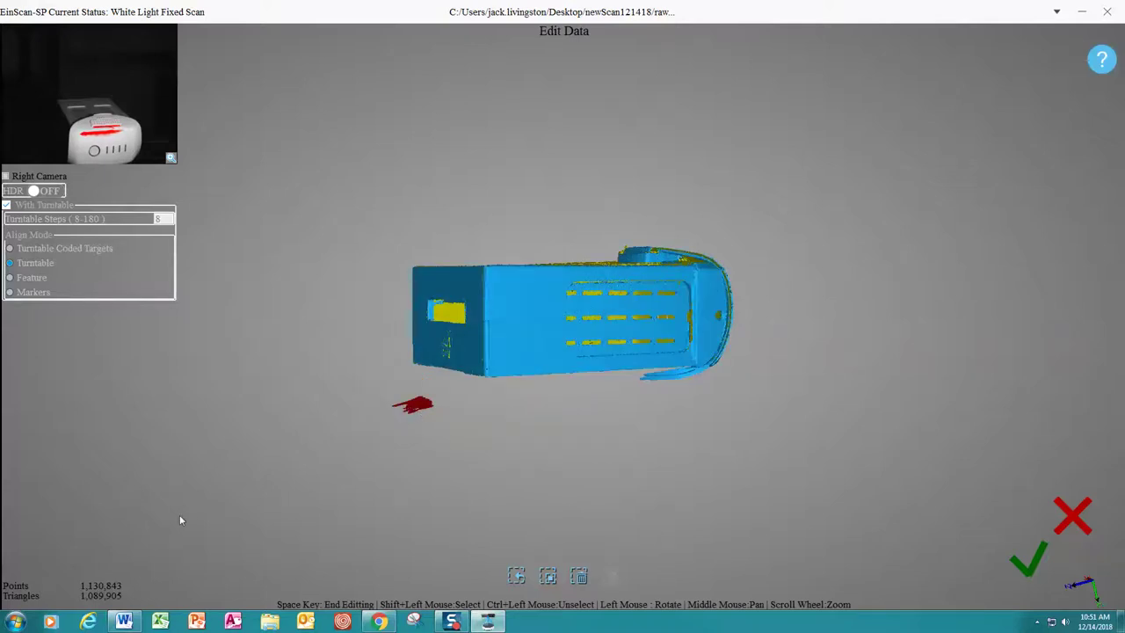
key("Delete")
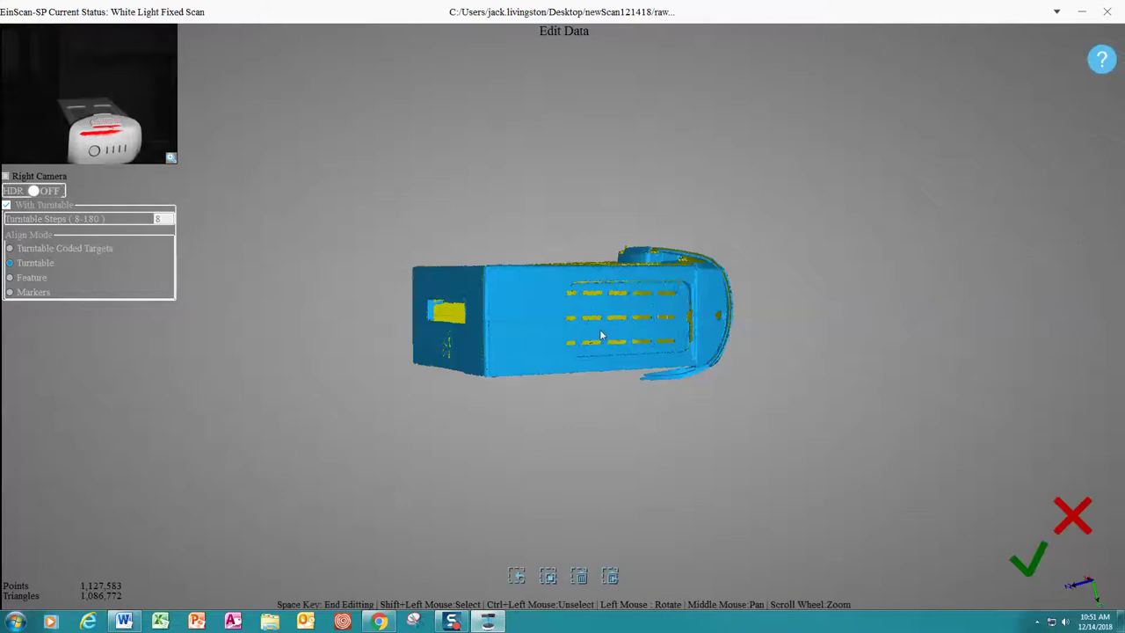
left_click_drag(601, 335, 621, 439)
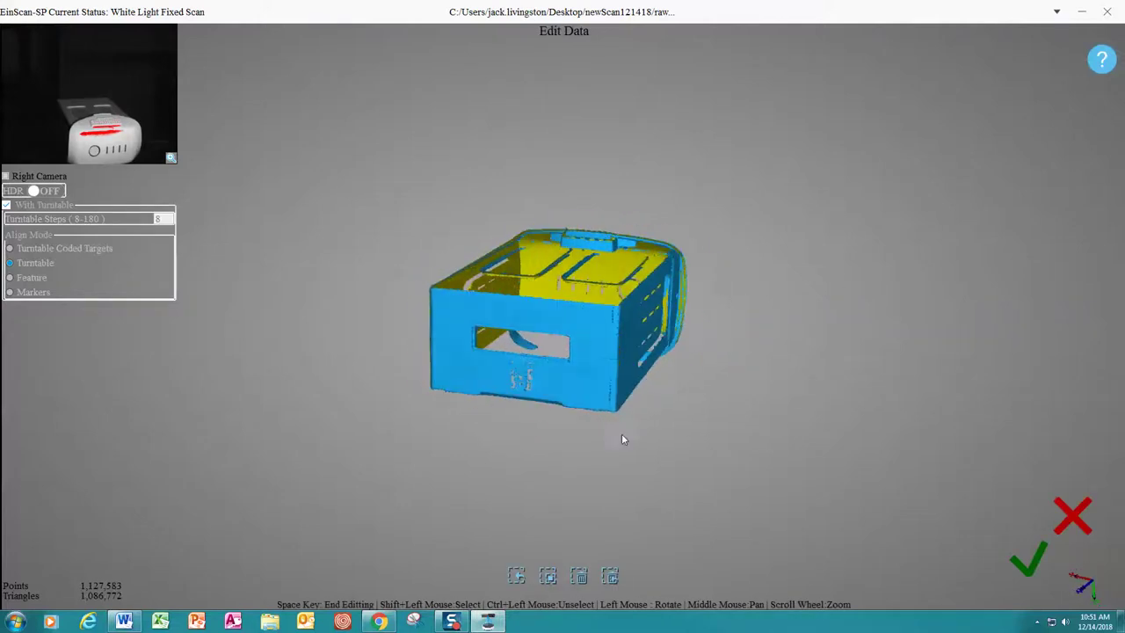
Step: Finish editing the first scan and capture a second turntable scan, totalling 2,771,329 points
left_click(1031, 573)
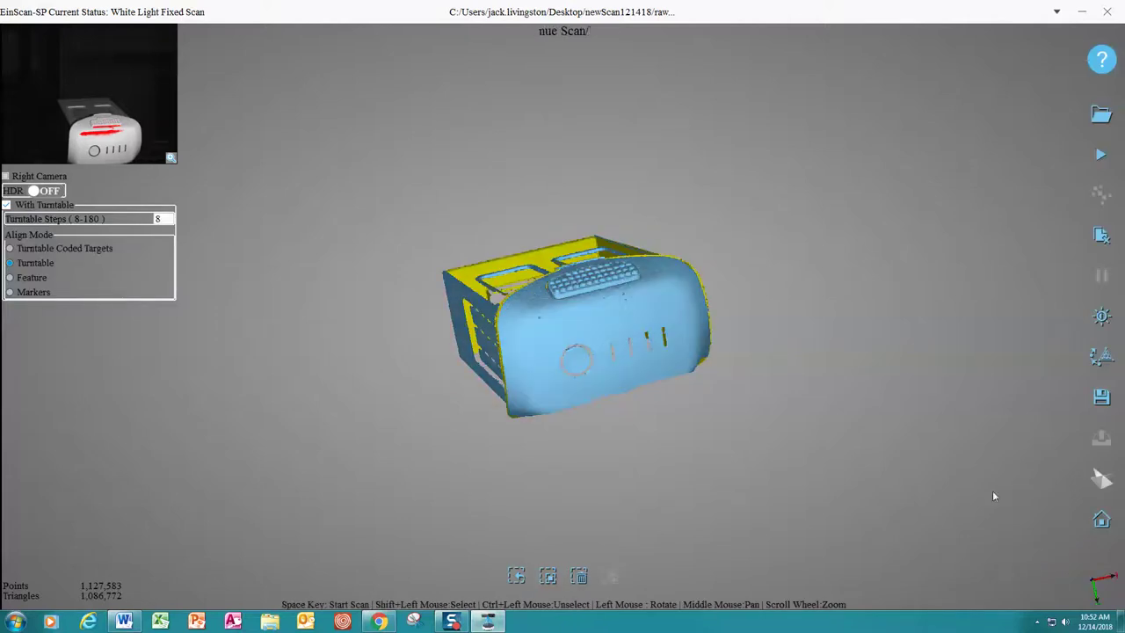
left_click_drag(615, 351, 455, 15)
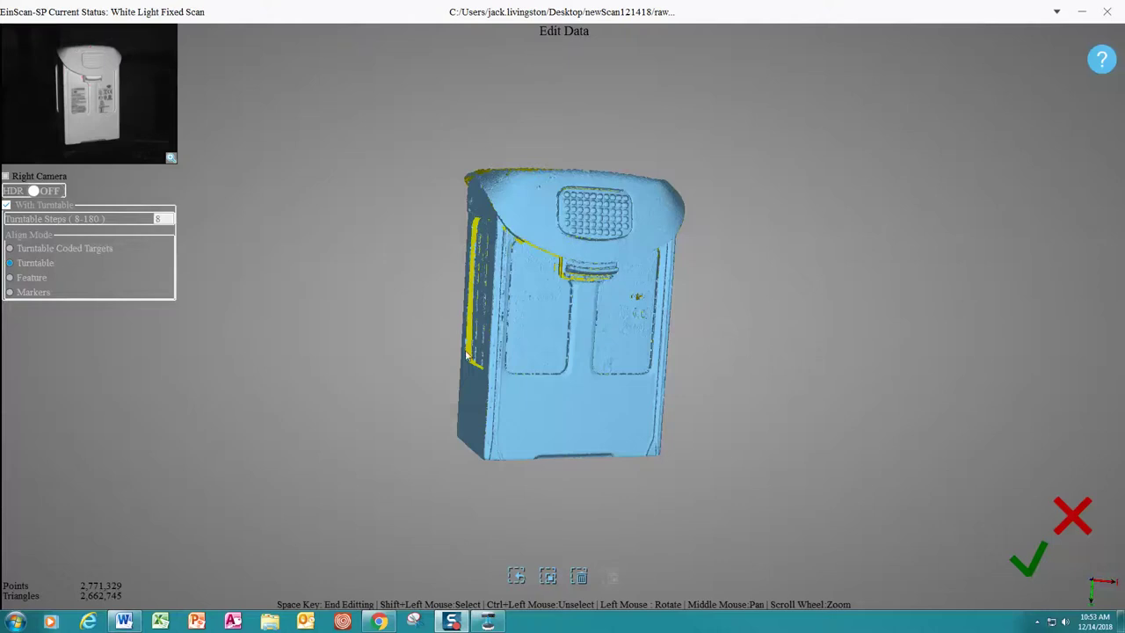
Step: Inspect the second scan, end Edit Data, and group-align both scans into one model
left_click_drag(467, 356, 492, 382)
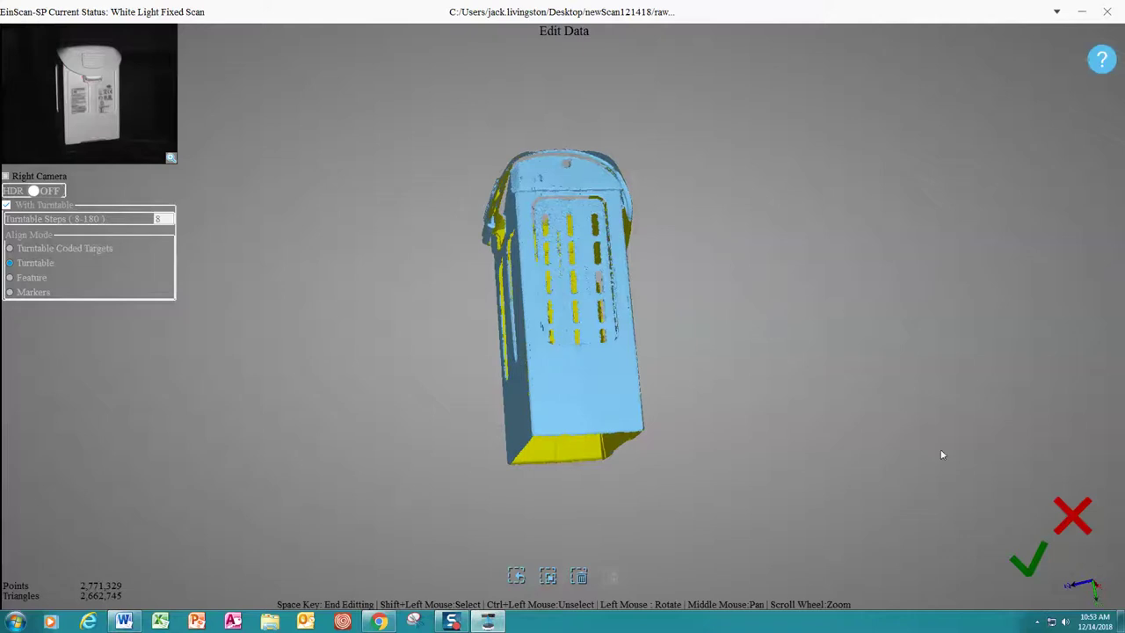
left_click(1020, 565)
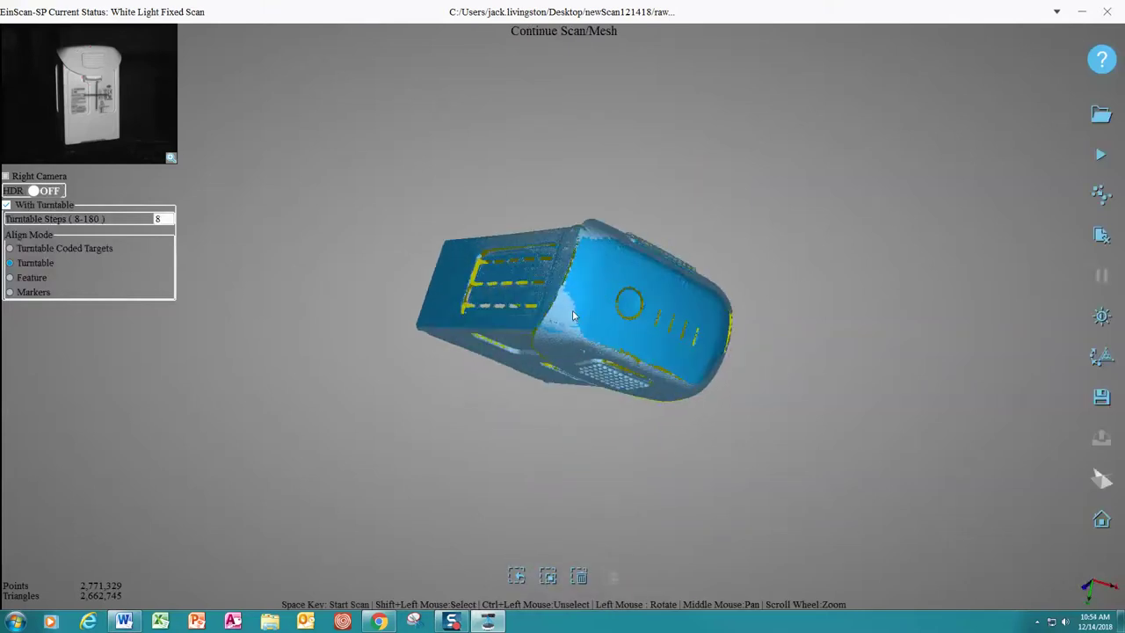
mouse_move(573, 316)
left_mouse_down()
mouse_move(665, 168)
mouse_move(609, 376)
left_mouse_up()
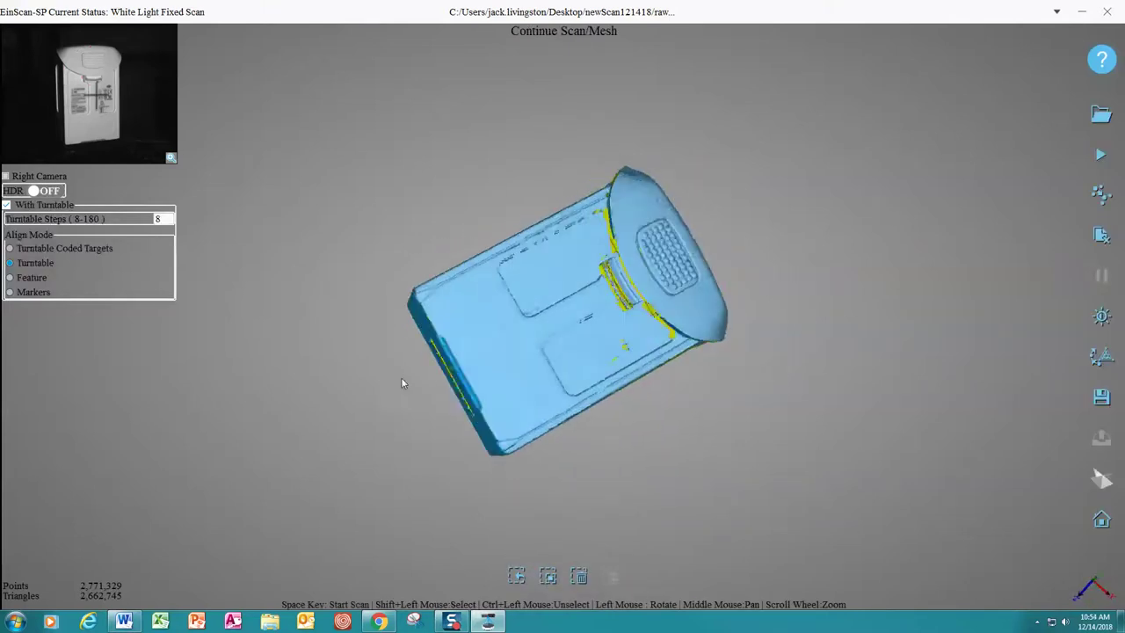
mouse_move(401, 382)
left_mouse_down()
mouse_move(448, 352)
mouse_move(415, 369)
left_mouse_up()
left_click_drag(761, 282, 935, 170)
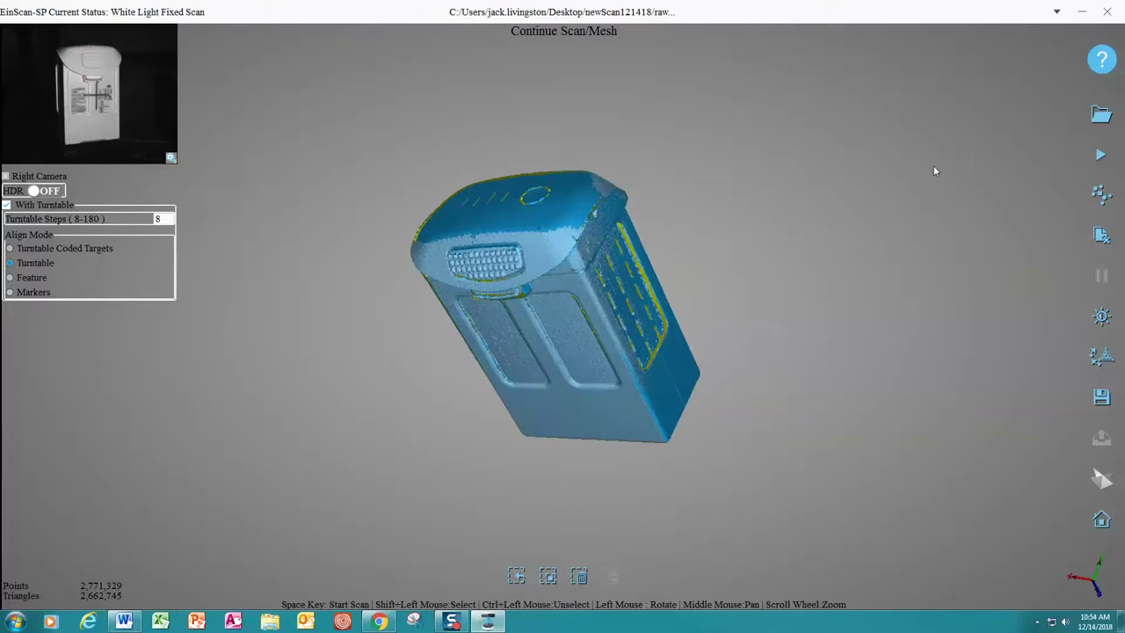
Step: Mesh the aligned scans as a Watertight Model with High detail
left_click(1095, 355)
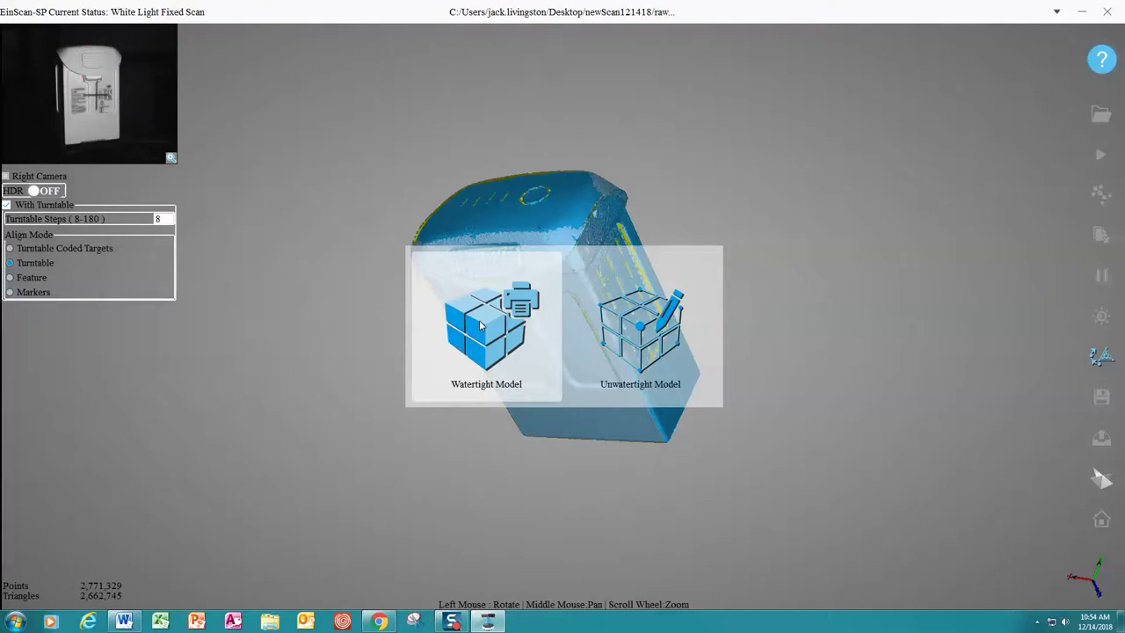
left_click(480, 323)
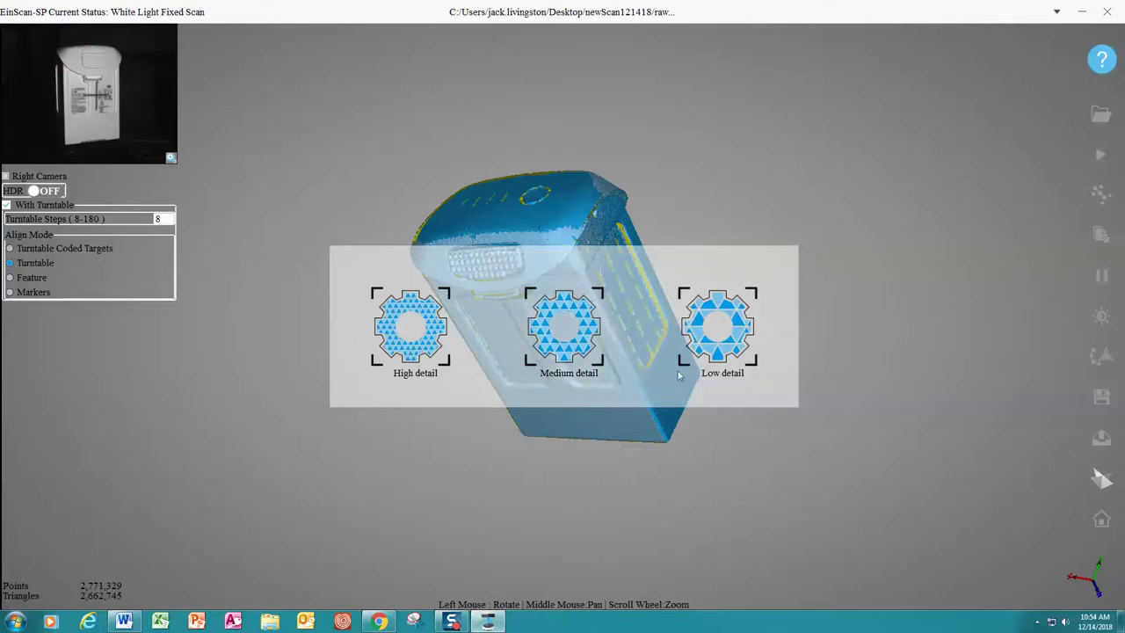
left_click(407, 315)
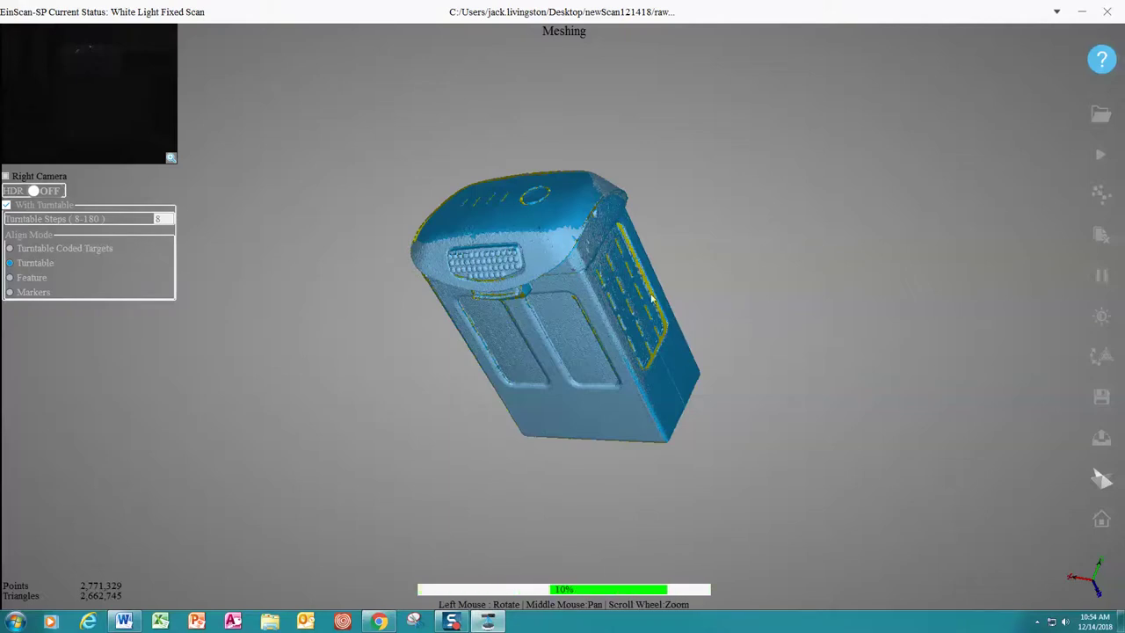
Step: Apply simplification ratio 100 with Smooth and Sharpen, giving 11,446,276 triangles
left_click_drag(475, 335, 518, 217)
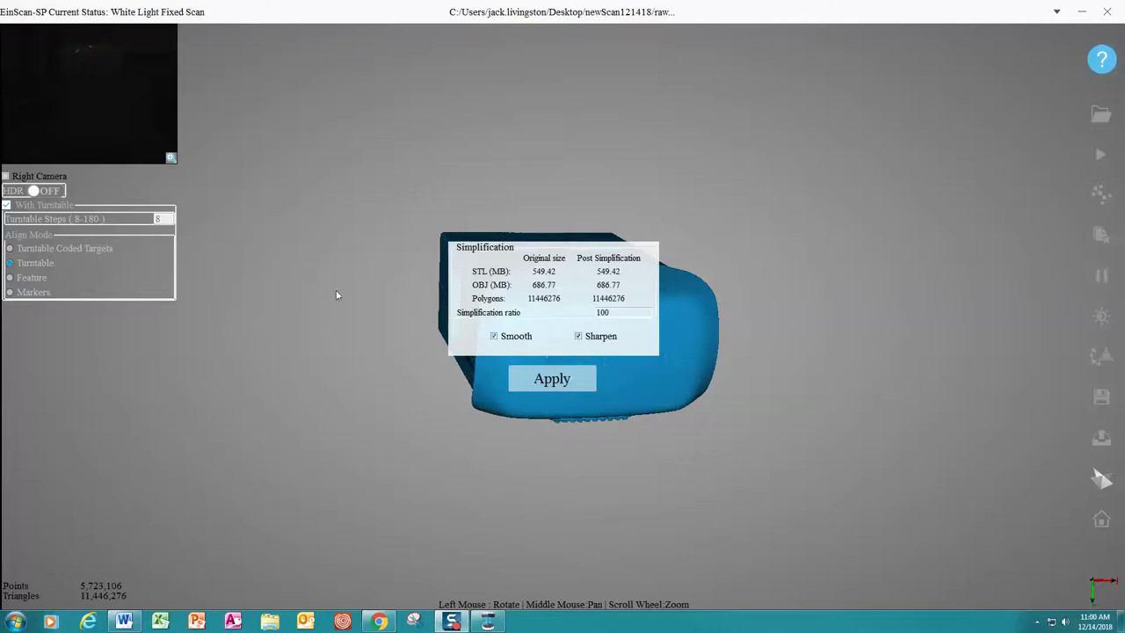
left_click(545, 381)
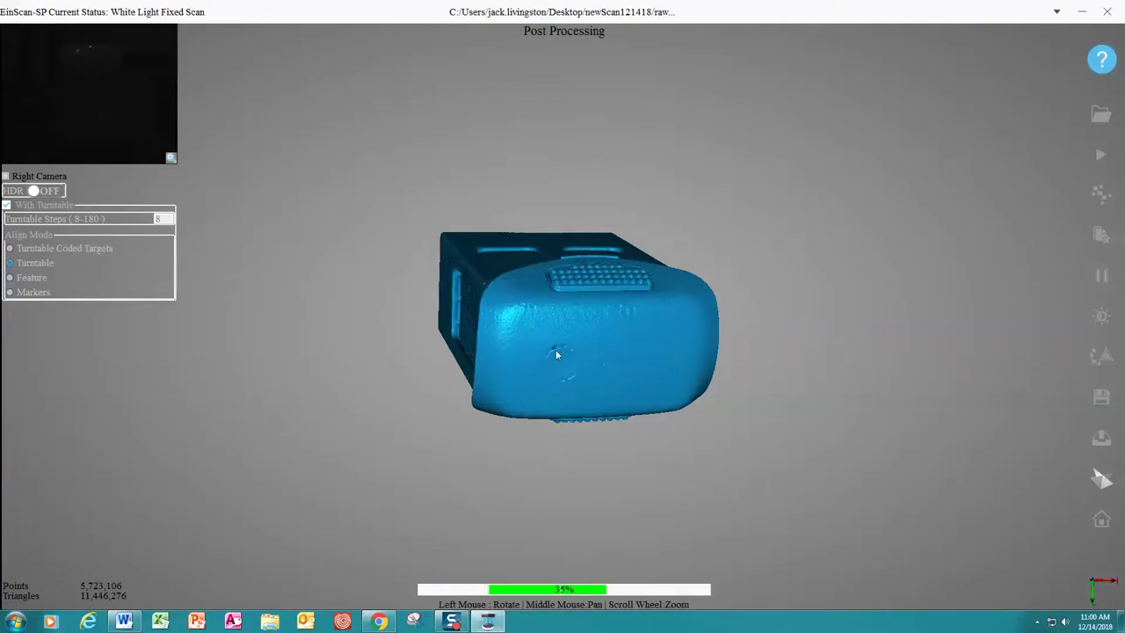
left_click_drag(555, 349, 612, 233)
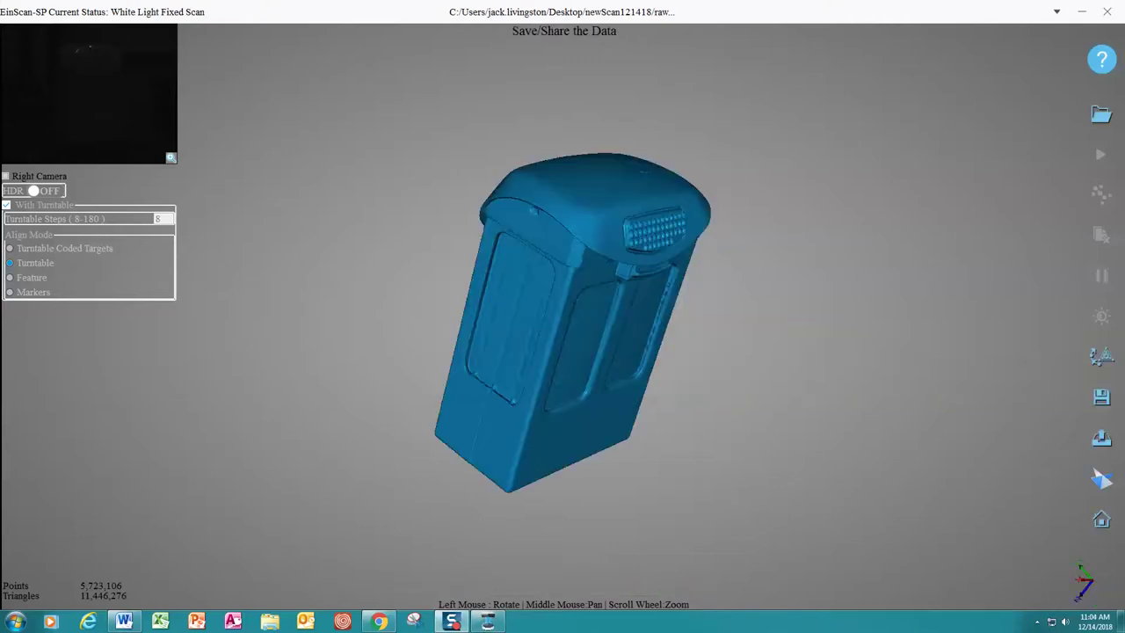
Step: Inspect the finished mesh, then save it as 'Scan' in STL format to the raw folder
left_click_drag(741, 172, 53, 551)
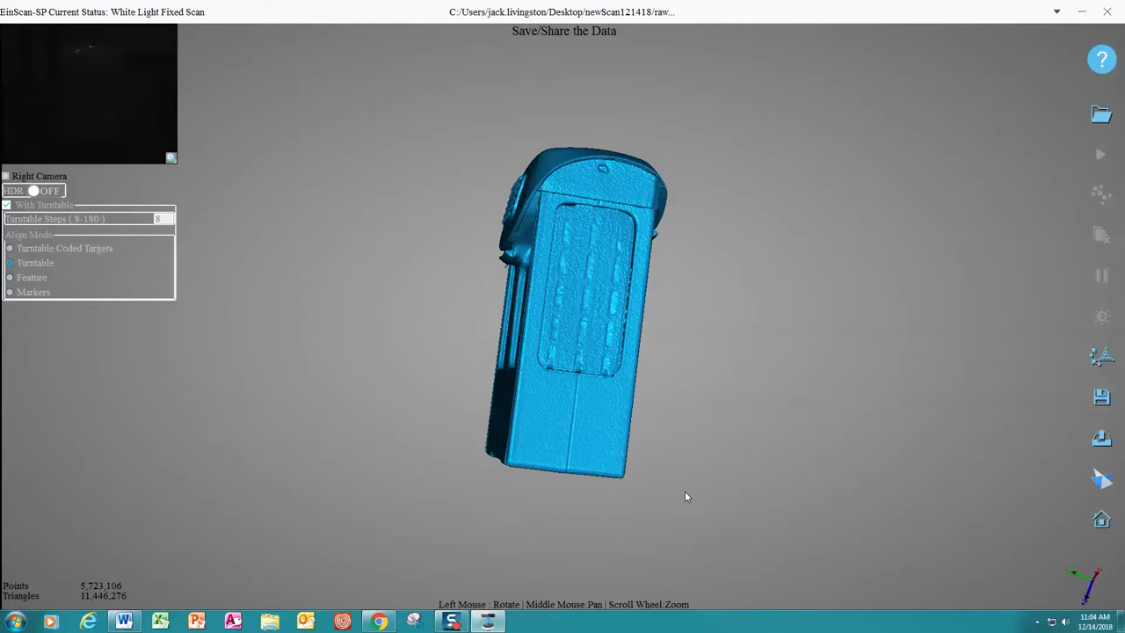
left_click(1102, 400)
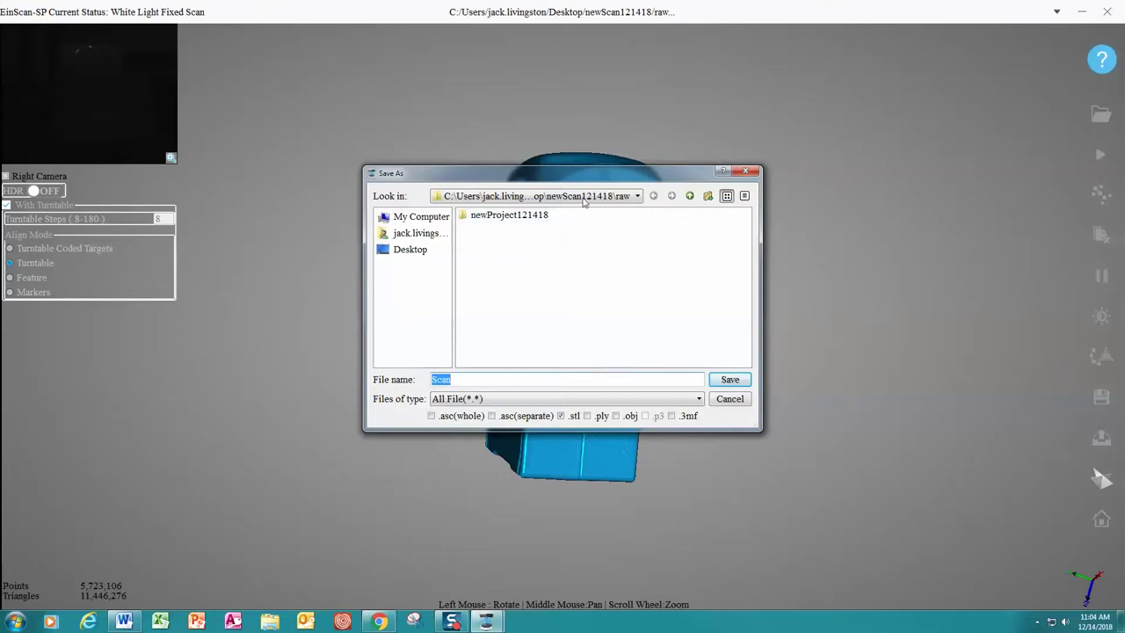
left_click(729, 380)
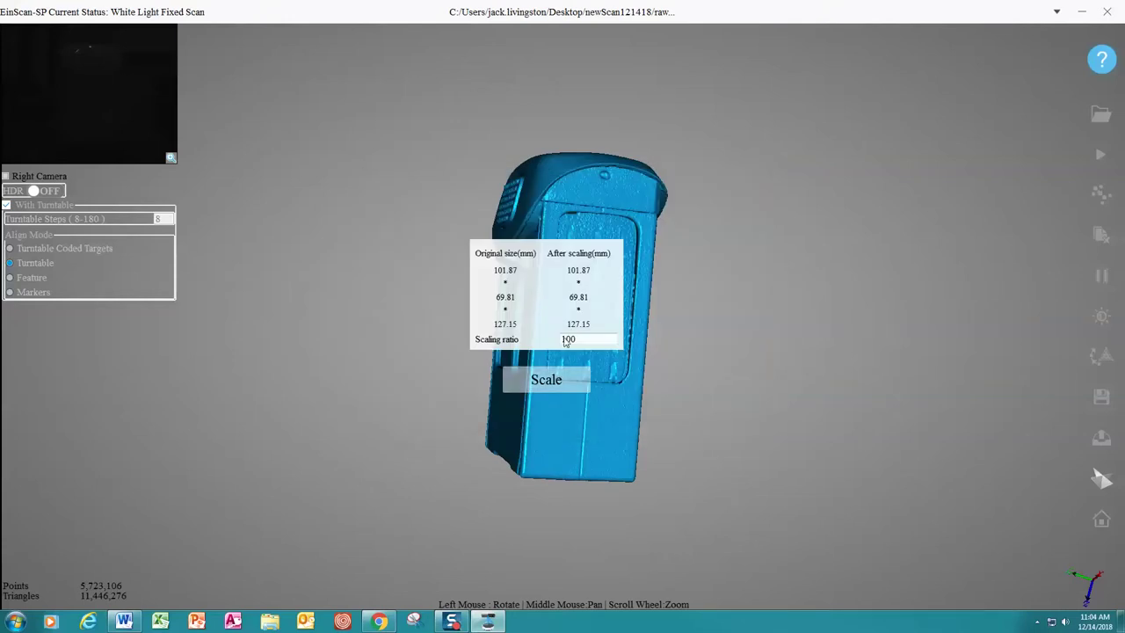
Step: Keep the mesh at scaling ratio 100 (101.87 × 69.81 × 127.15 mm) so the STL save completes
left_click(555, 387)
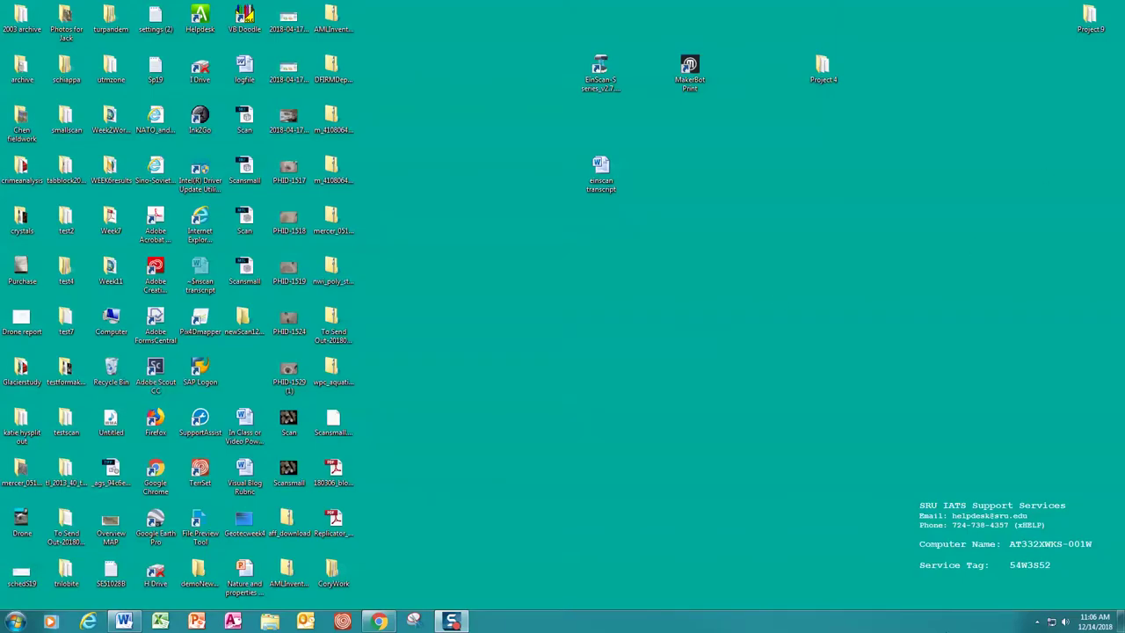
Step: Browse newScan121418 > raw and confirm the 558,901 KB 'Scan' STL file is there
double_click(244, 323)
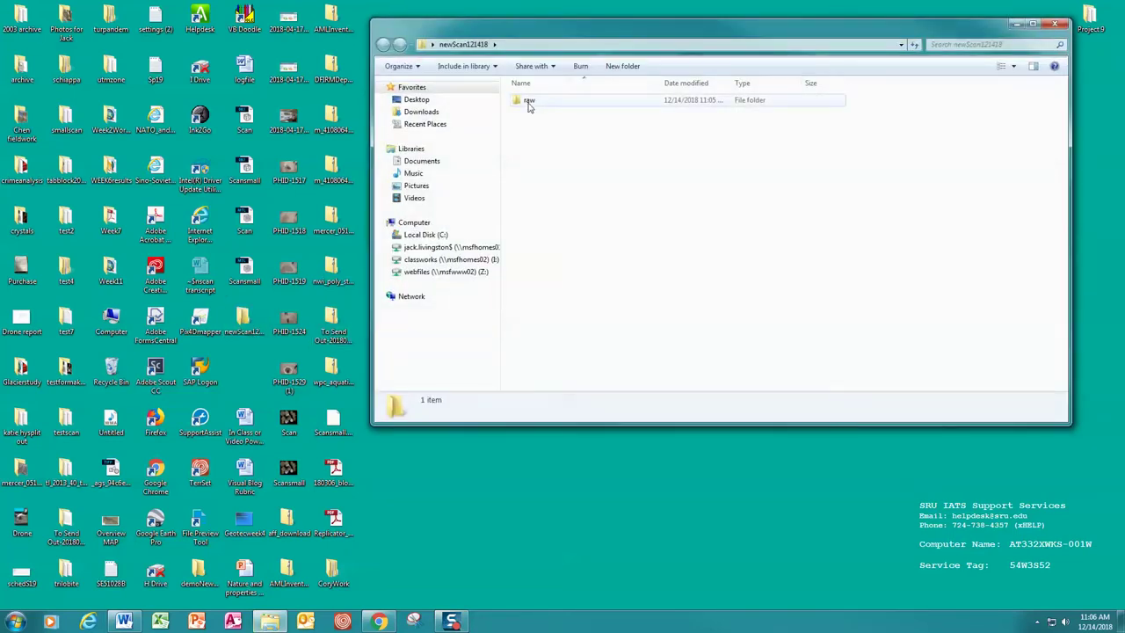
double_click(529, 103)
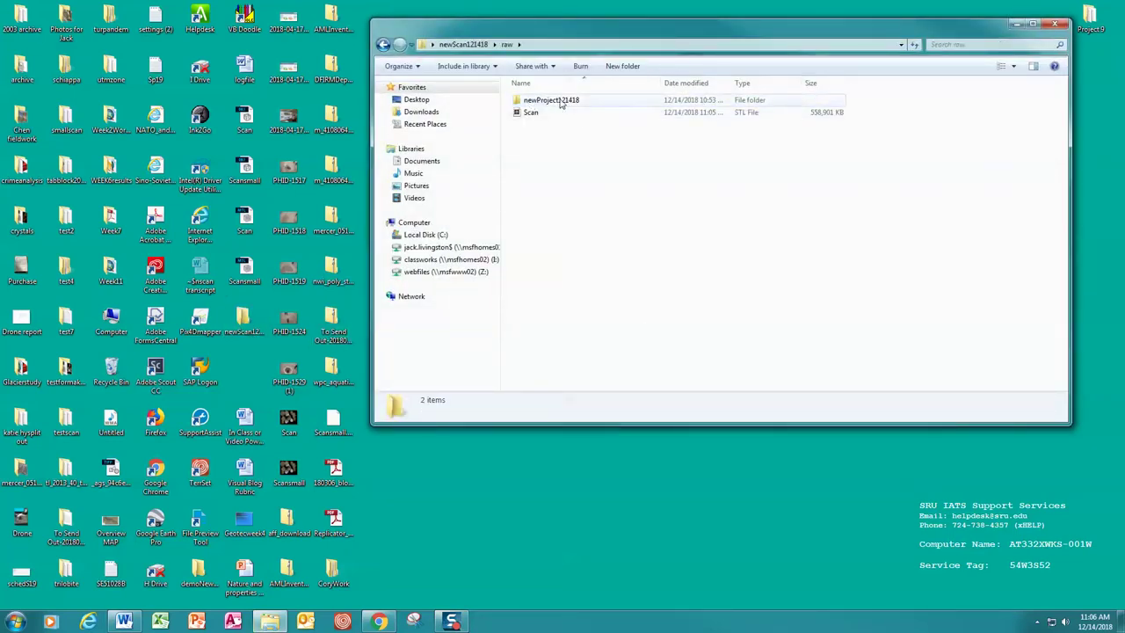
double_click(559, 102)
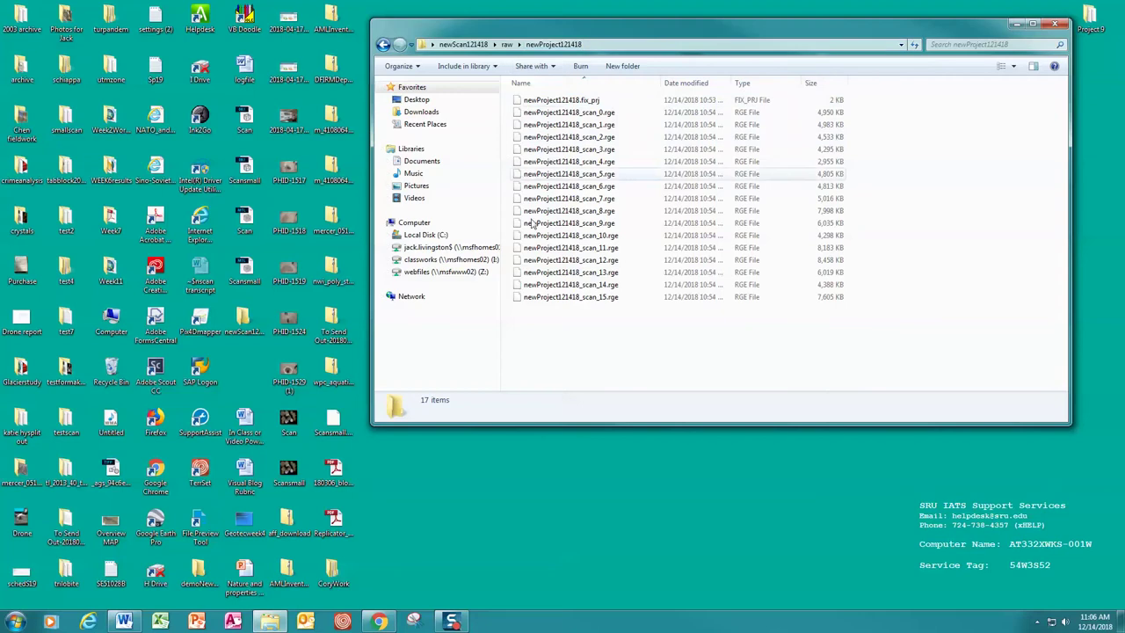
left_click(506, 44)
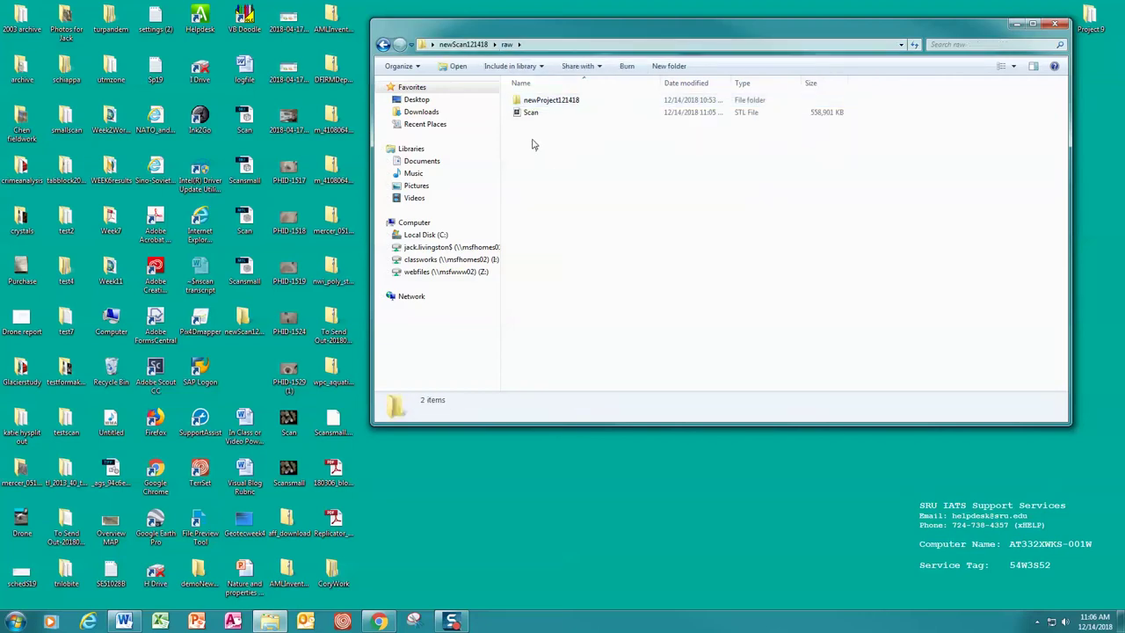
left_click_drag(532, 144, 523, 112)
left_click(638, 262)
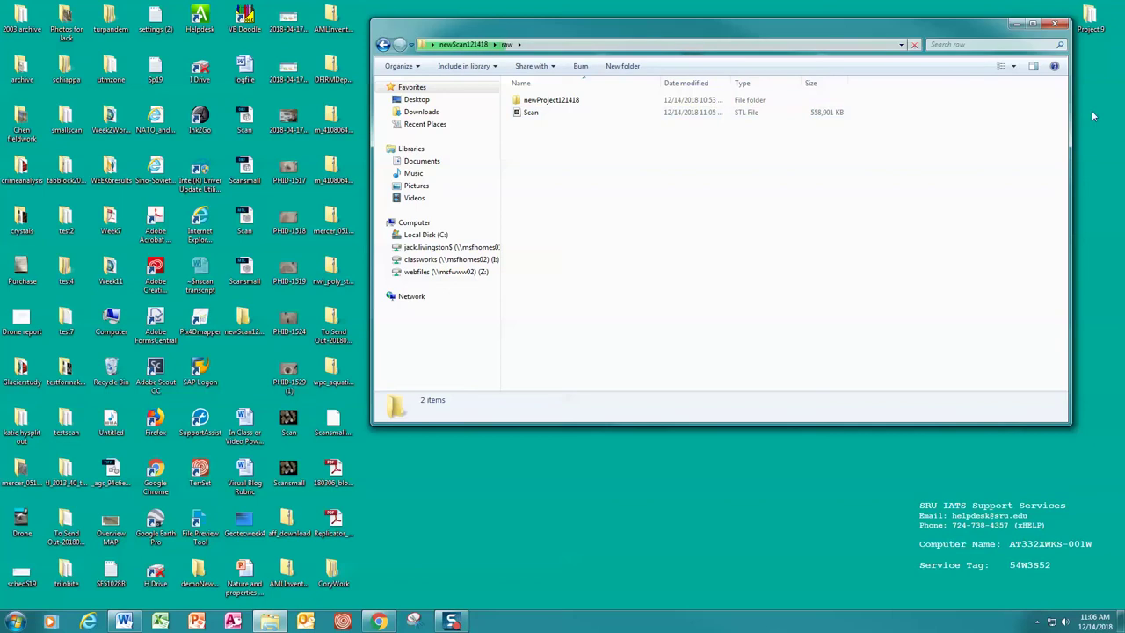